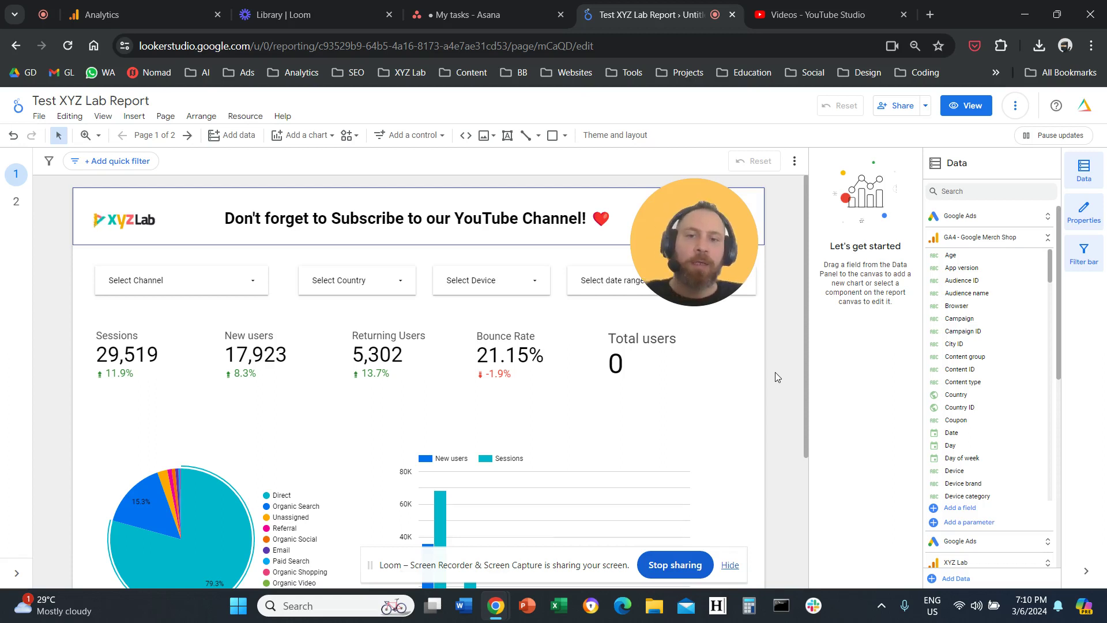
pyautogui.scroll(-2, 786, 398)
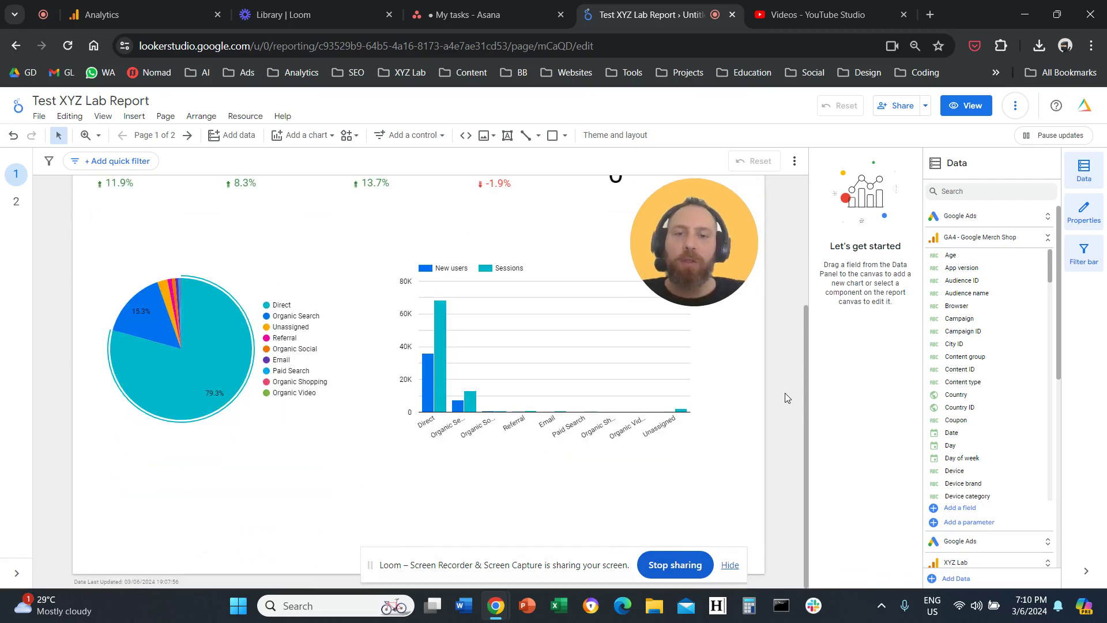
pyautogui.scroll(2, 314, 493)
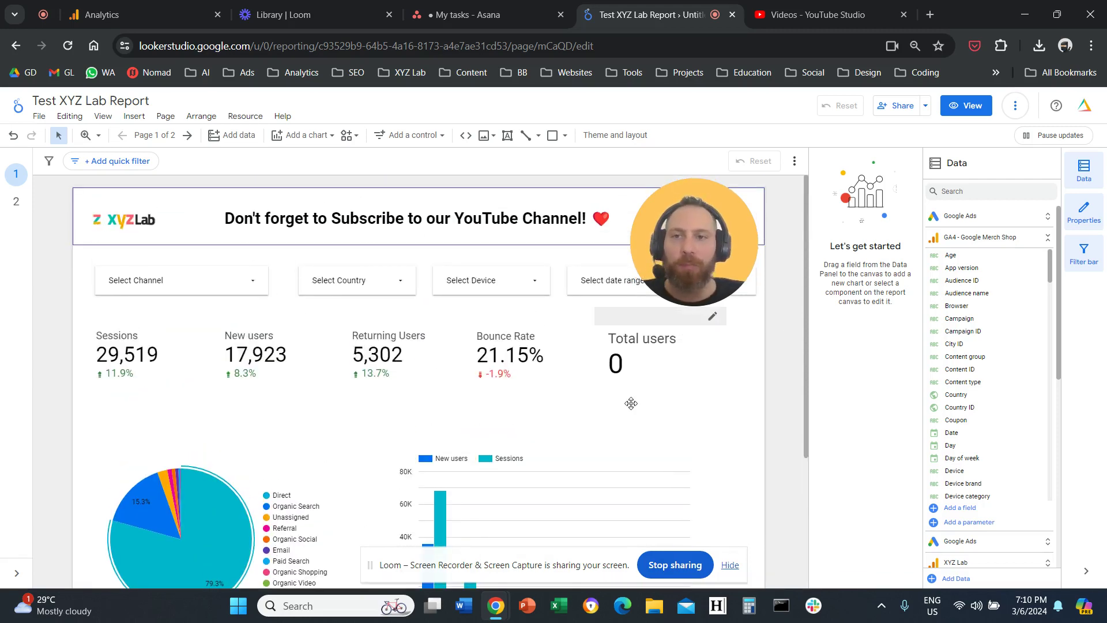
# Step: Open the Current page settings from the Page menu
pyautogui.click(173, 123)
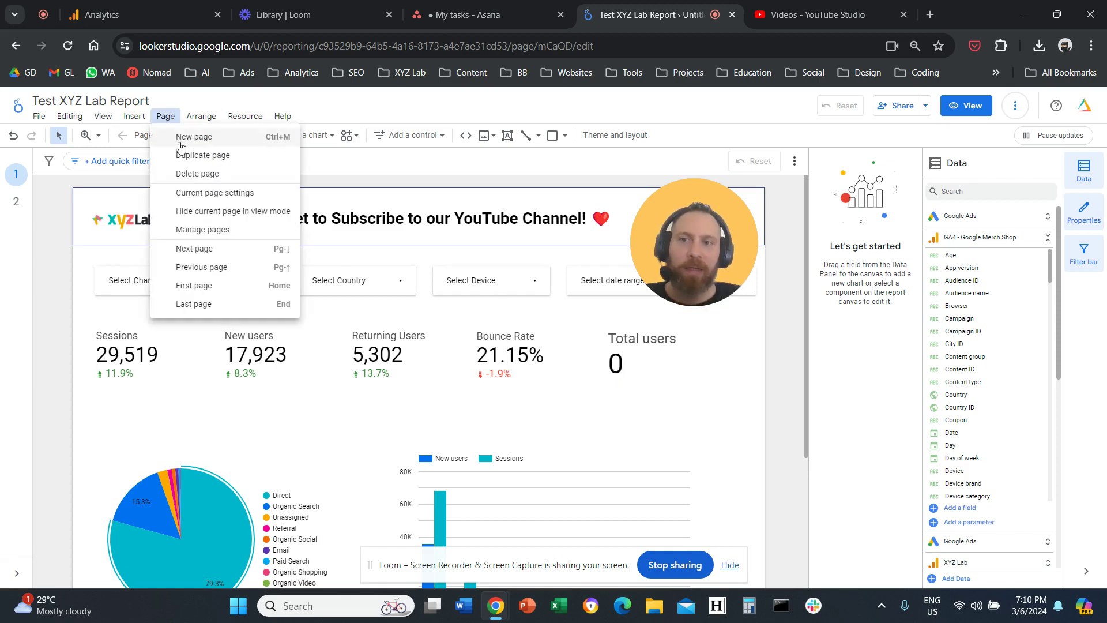
pyautogui.click(187, 196)
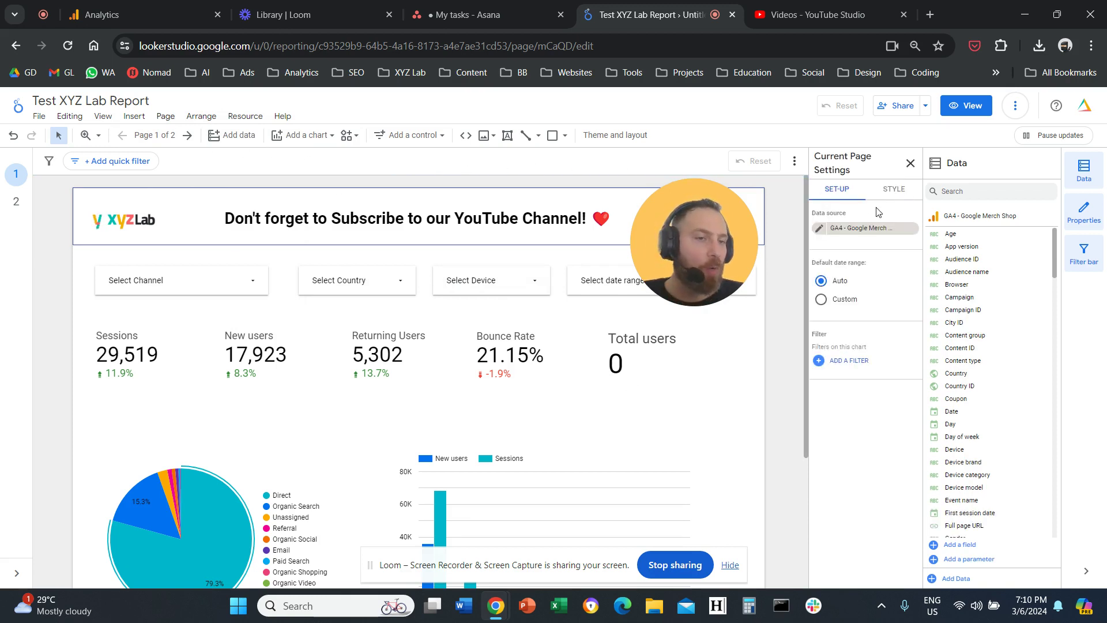
# Step: On the Style tab, set the page canvas height to 3000 px, keeping width 1200
pyautogui.click(899, 196)
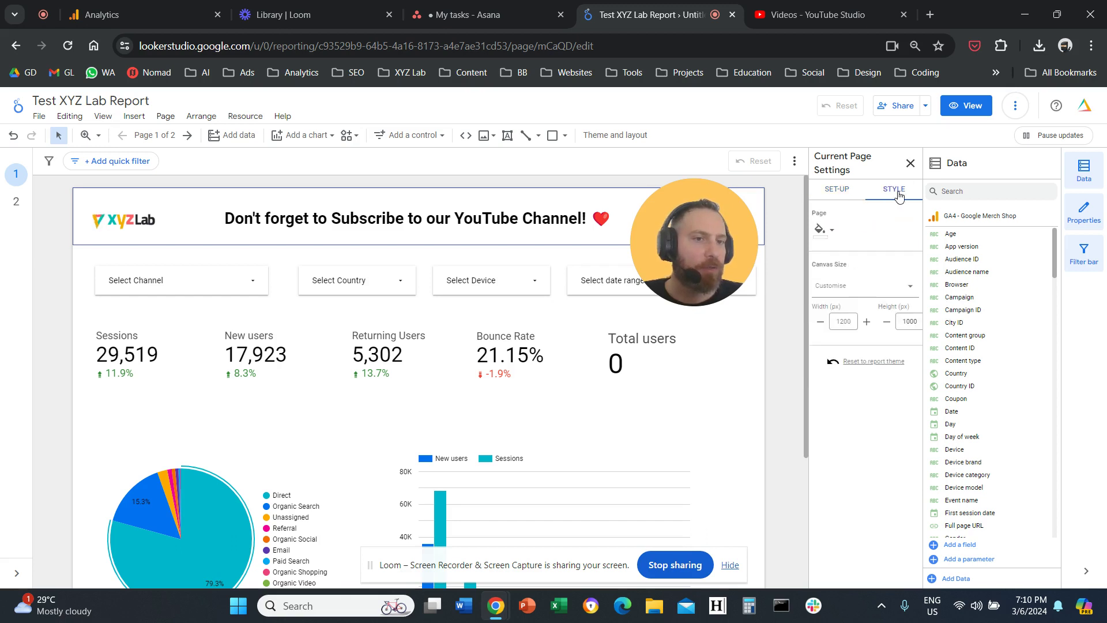
pyautogui.doubleClick(905, 323)
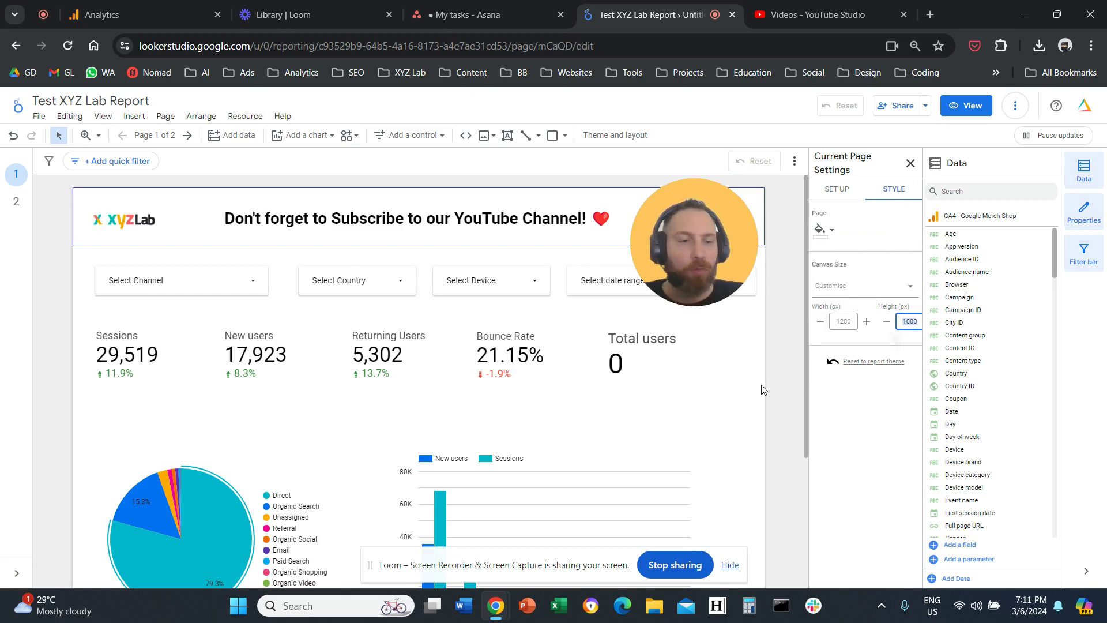
pyautogui.write('3000')
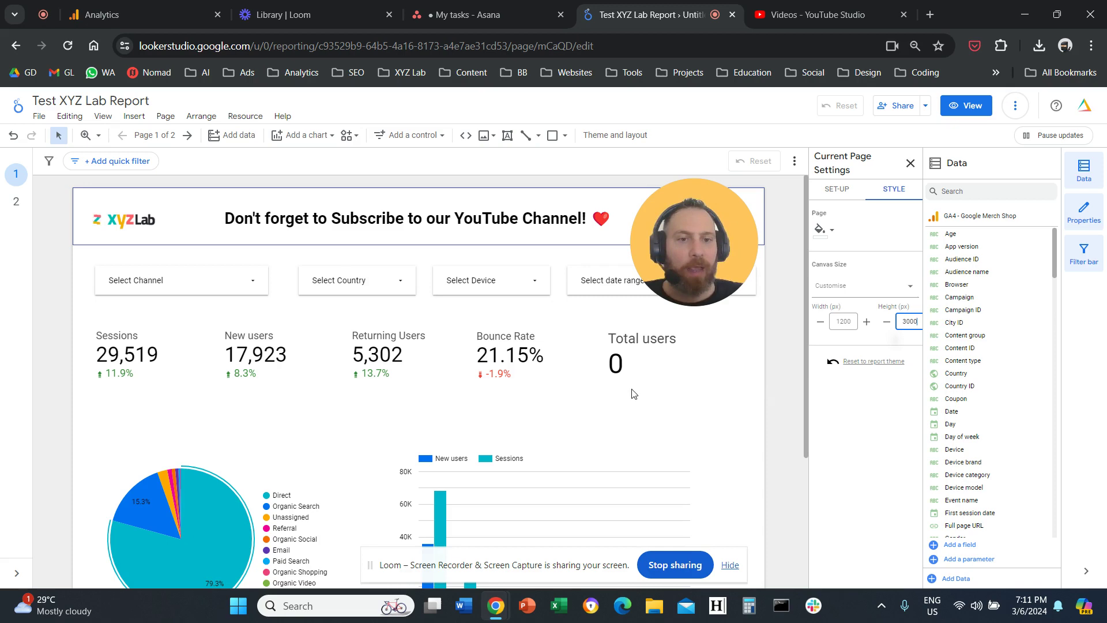
pyautogui.press('Return')
pyautogui.scroll(-5, 746, 382)
pyautogui.scroll(-5, 717, 390)
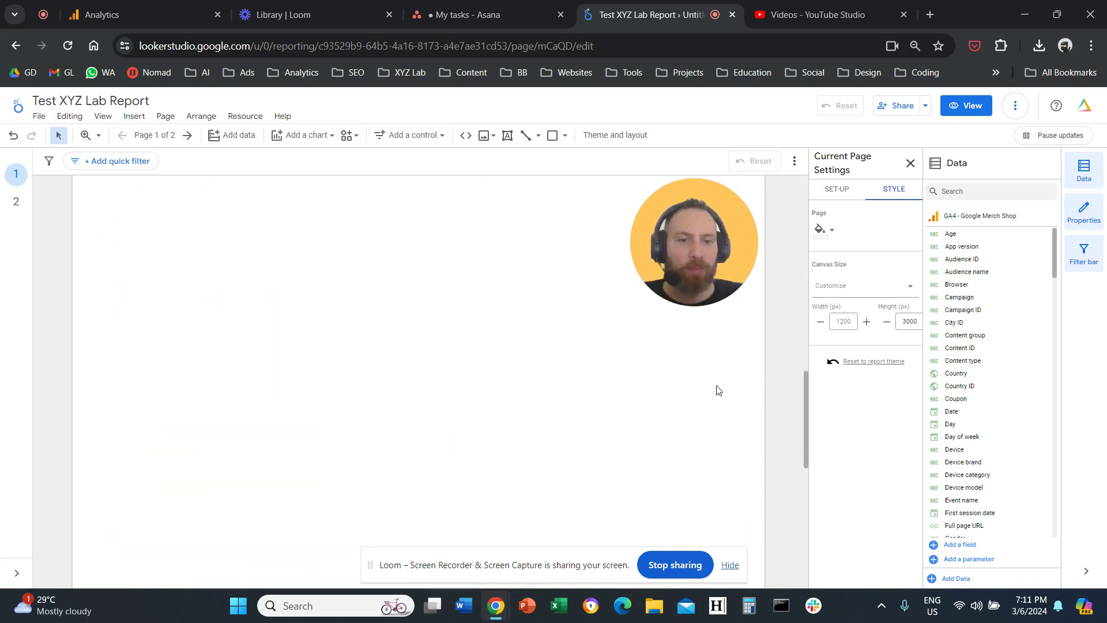
pyautogui.scroll(-5, 713, 401)
pyautogui.scroll(5, 714, 401)
pyautogui.scroll(5, 714, 398)
# Step: Change the canvas Height (px) from 3000 to 2000 and apply it
pyautogui.click(843, 321)
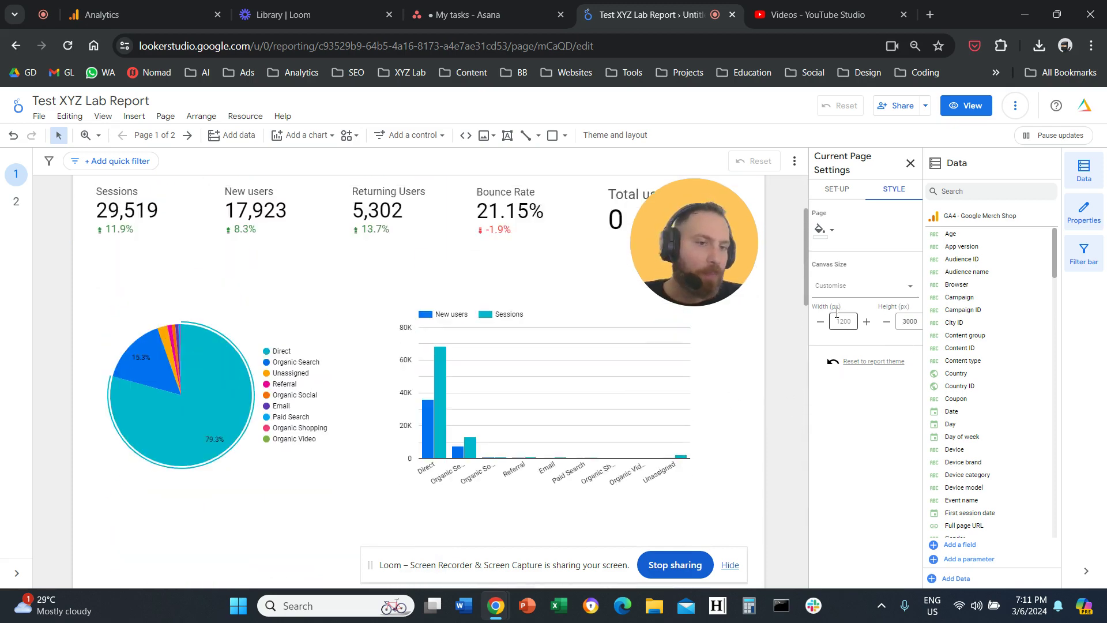
pyautogui.click(908, 321)
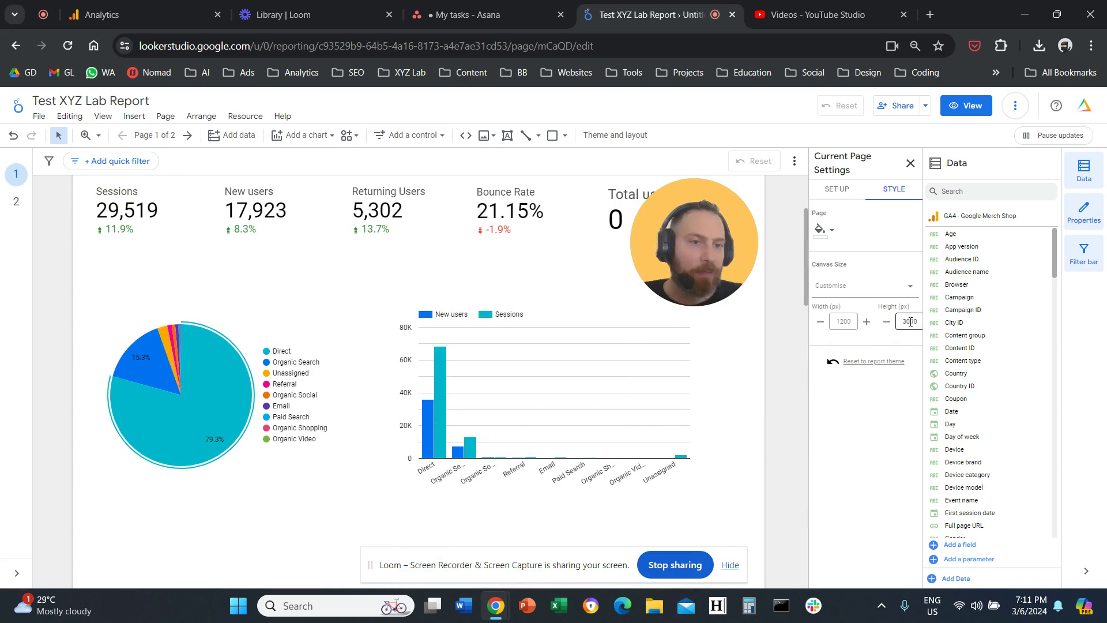
pyautogui.doubleClick(908, 321)
pyautogui.write('2000')
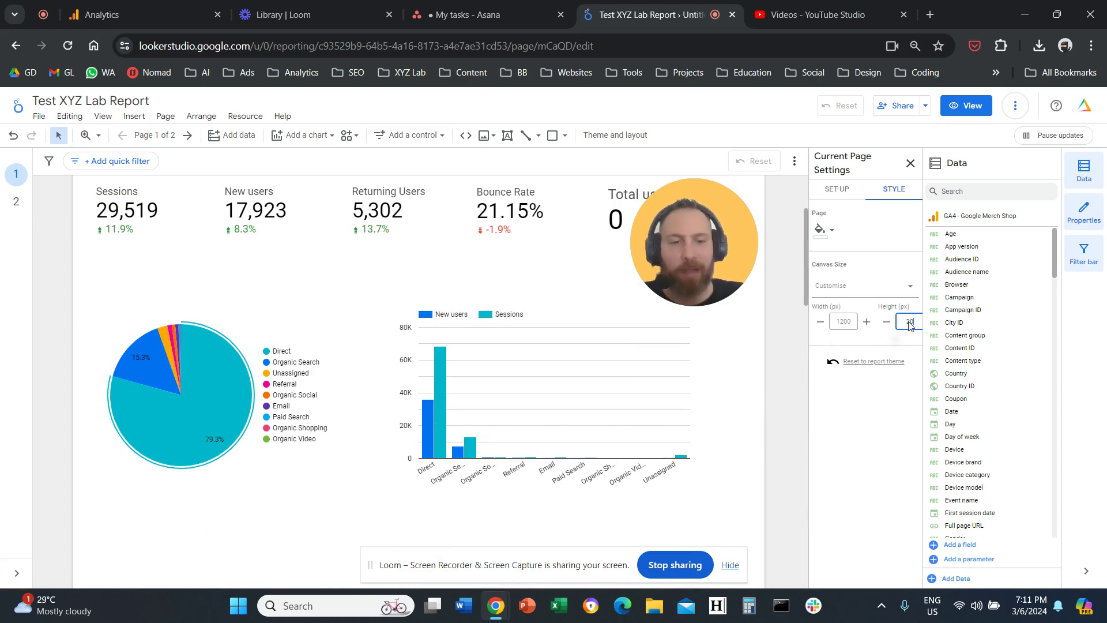
pyautogui.scroll(2, 775, 320)
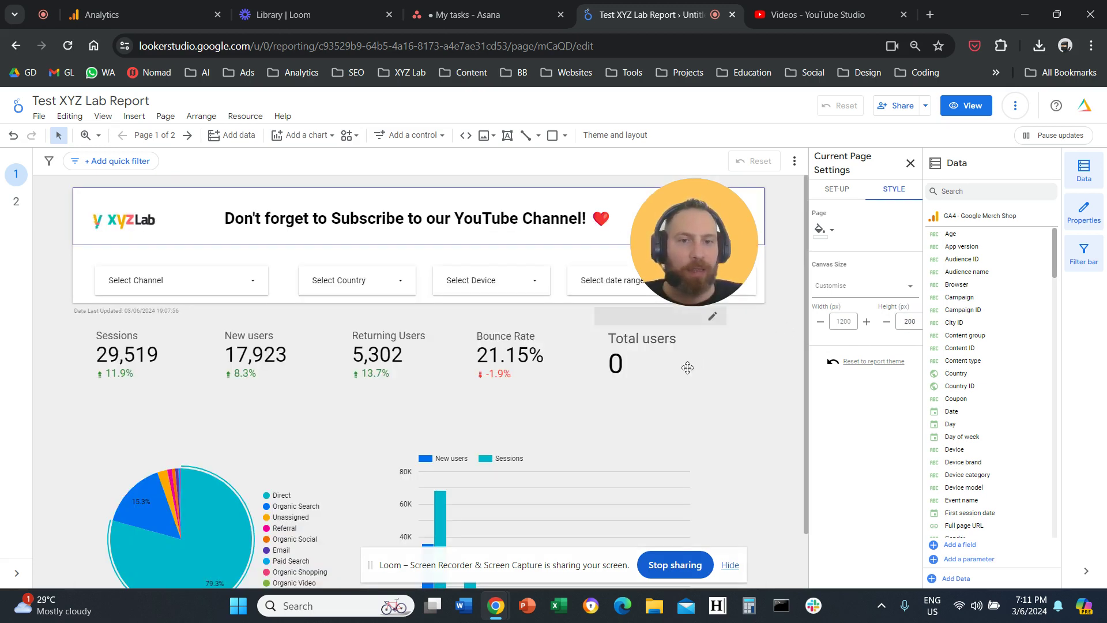
pyautogui.write('2000')
pyautogui.doubleClick(910, 324)
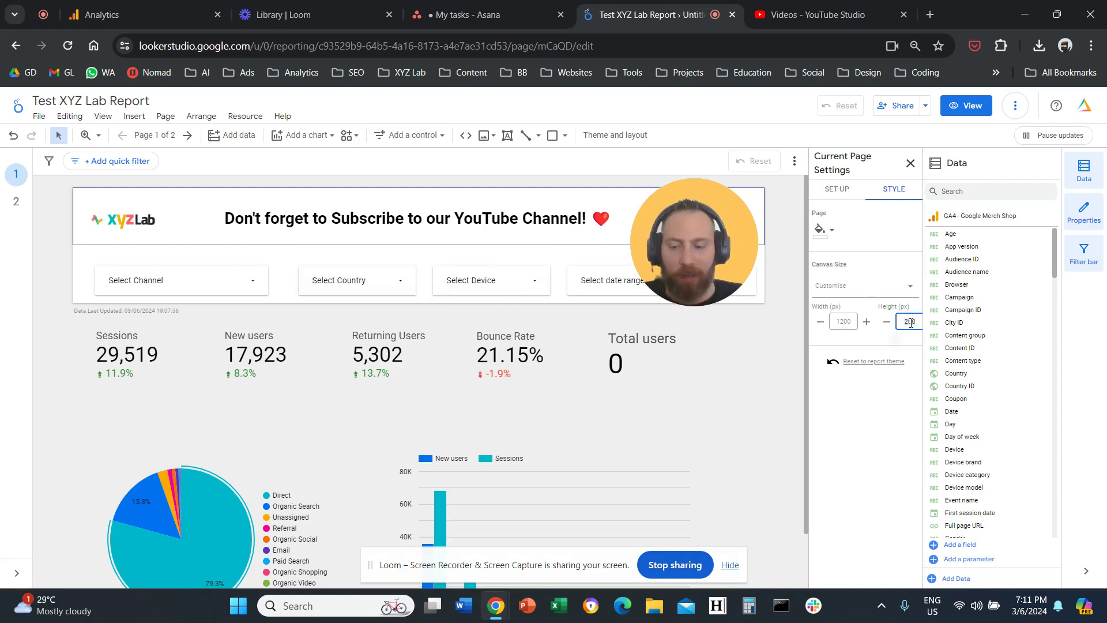
pyautogui.click(670, 389)
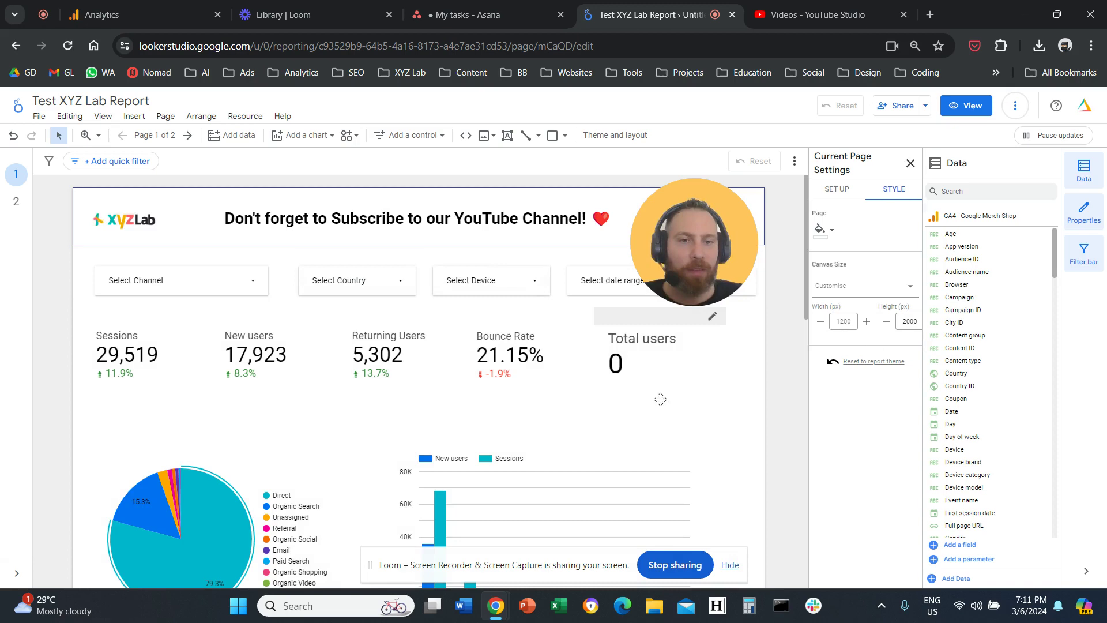
pyautogui.scroll(-3, 567, 401)
pyautogui.scroll(5, 567, 401)
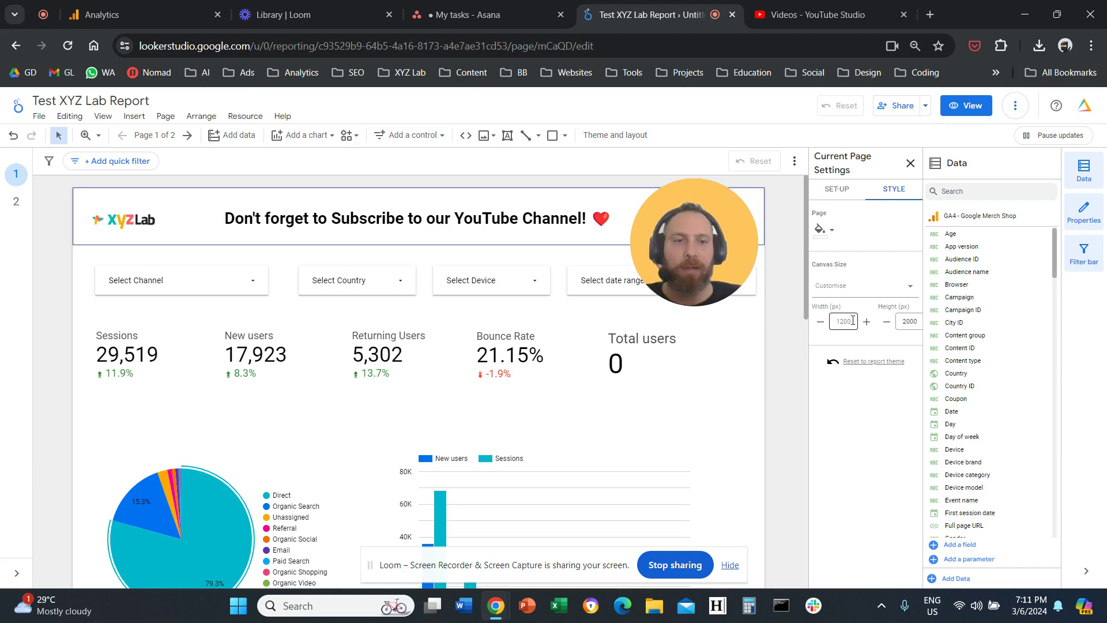
pyautogui.click(837, 321)
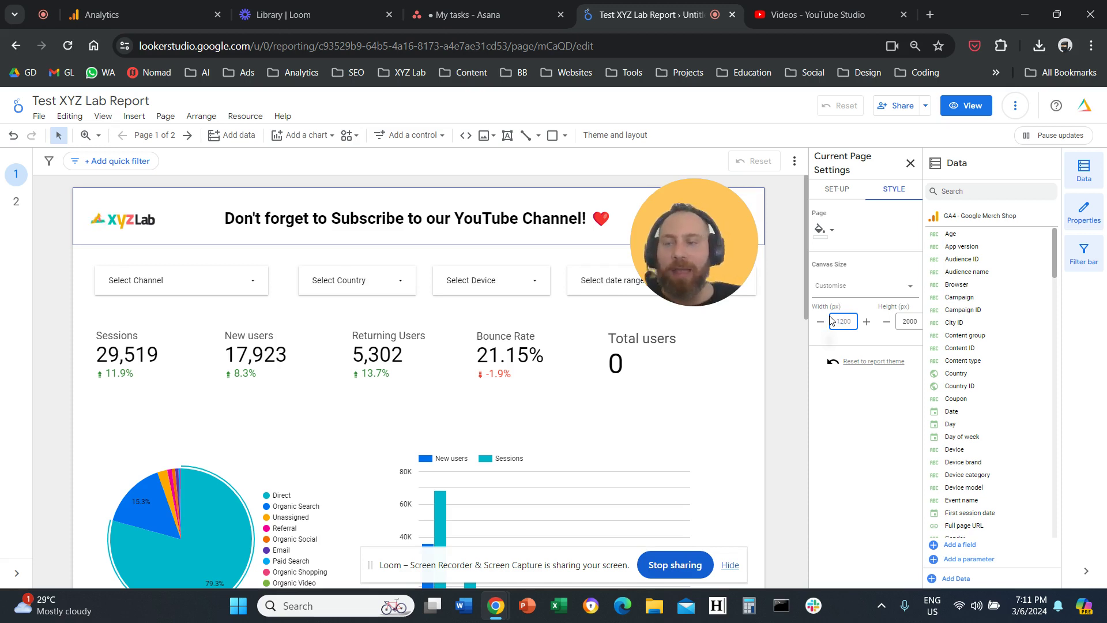
pyautogui.click(170, 121)
pyautogui.click(210, 190)
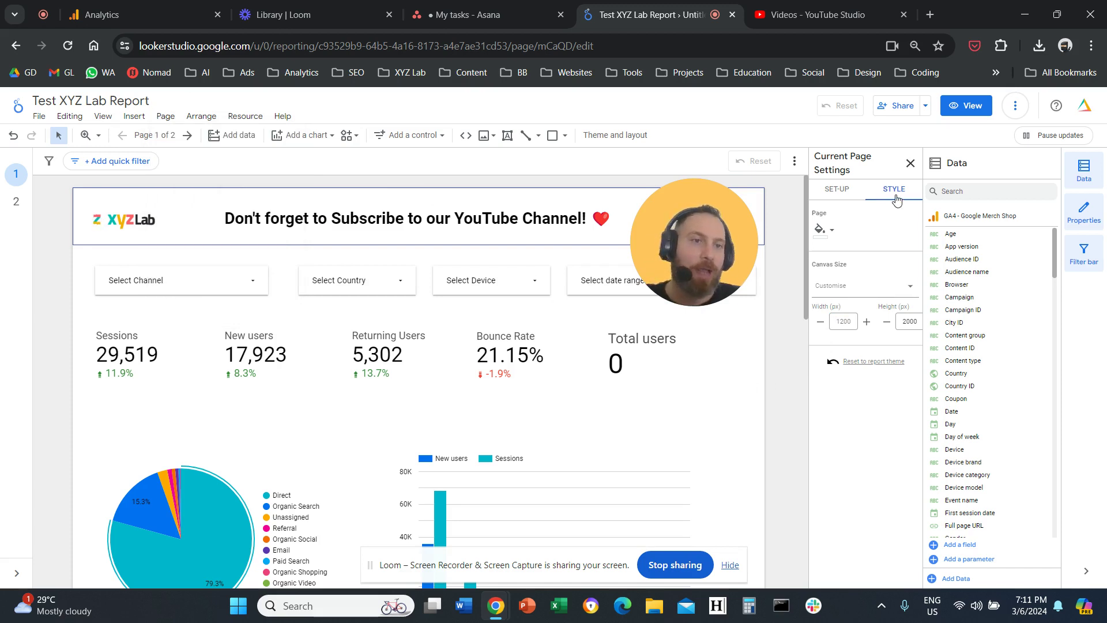
pyautogui.doubleClick(910, 321)
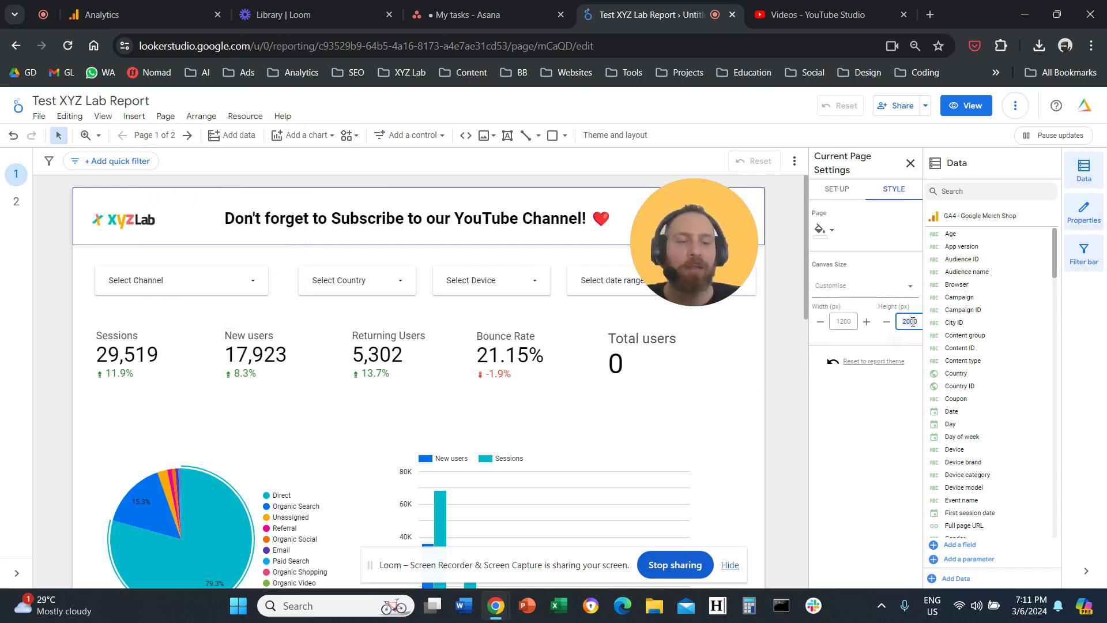